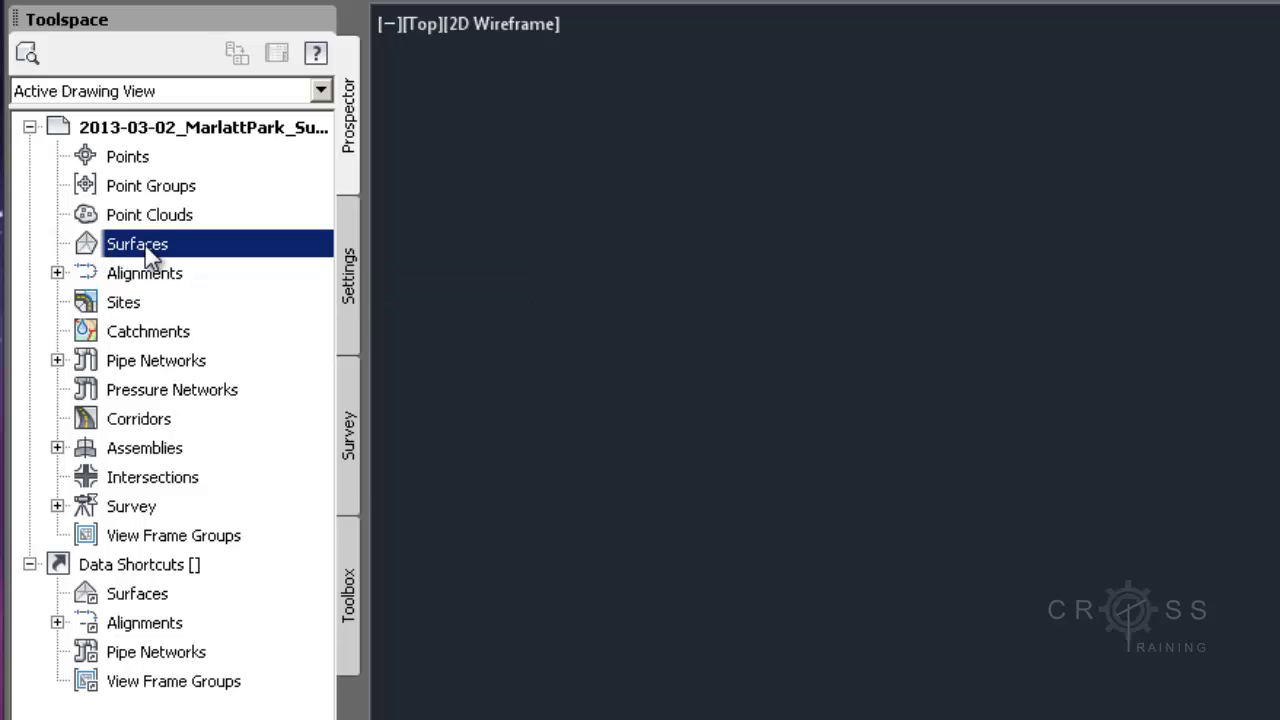
# Start a new TIN surface and add the suffix modifier "-*" to its C-TOPO base layer name.
pyautogui.rightClick(146, 246)
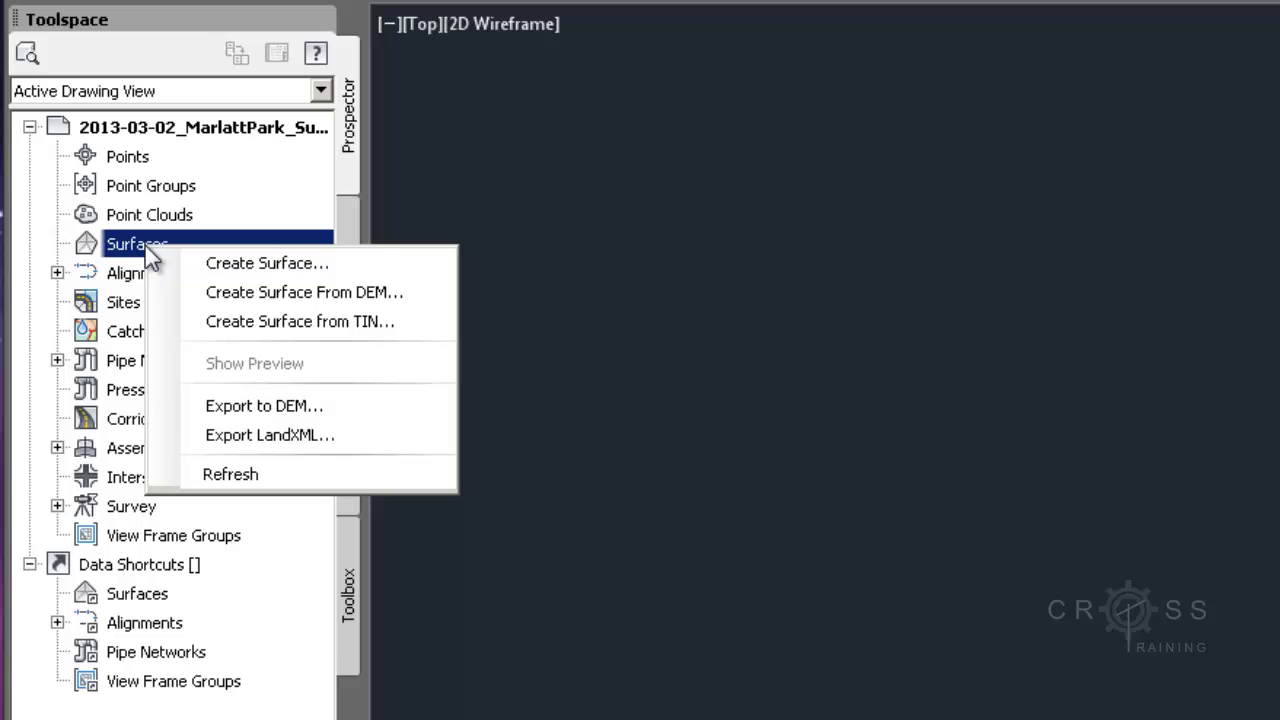
pyautogui.click(237, 264)
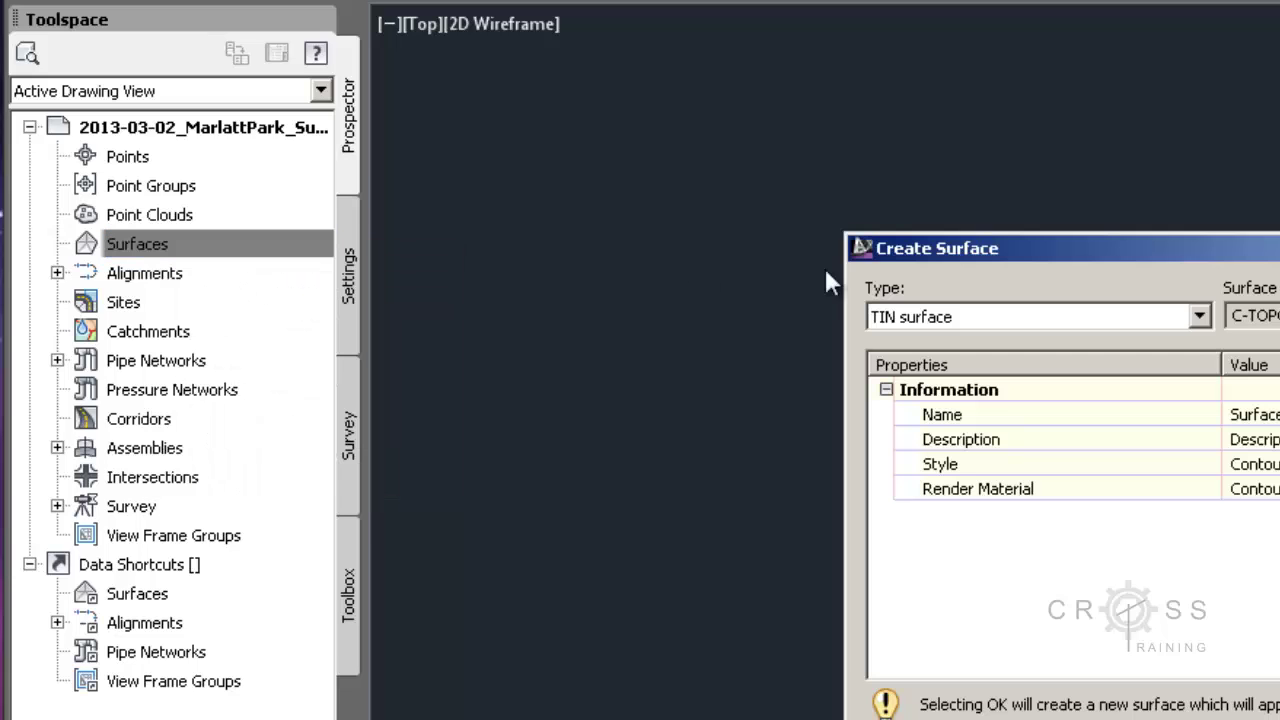
pyautogui.moveTo(957, 247); pyautogui.dragTo(488, 200)
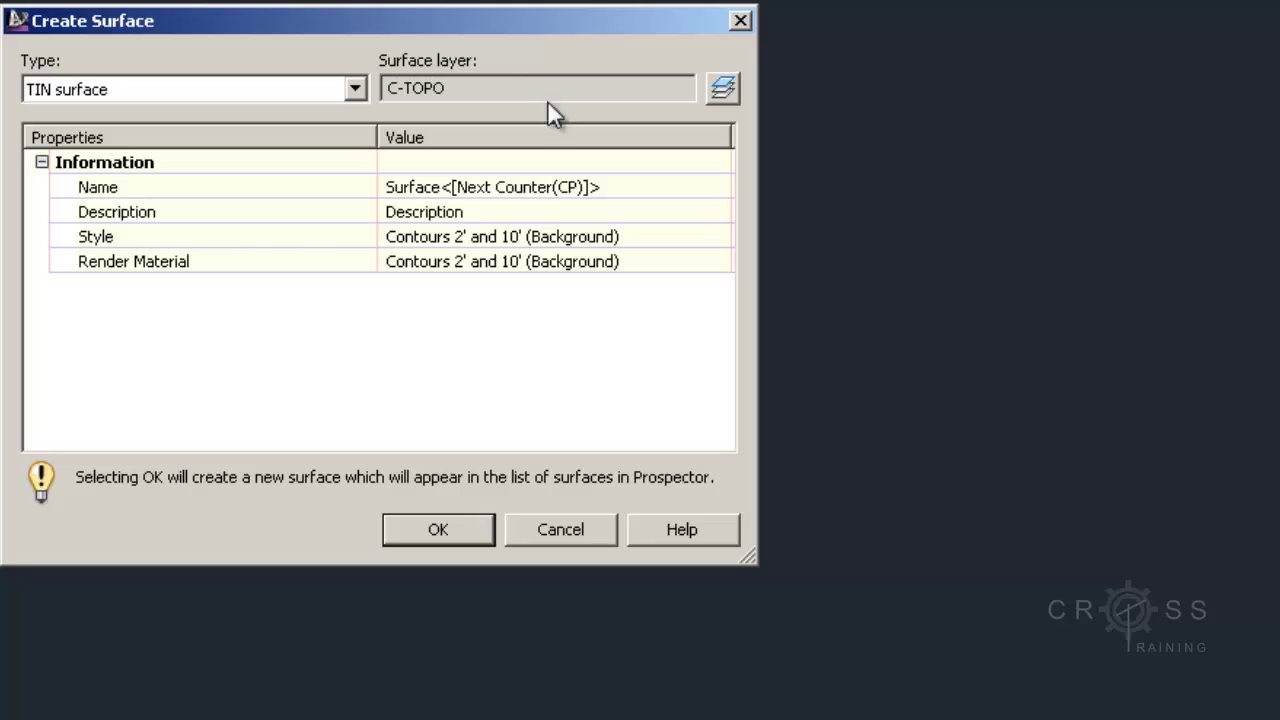
pyautogui.click(728, 93)
pyautogui.moveTo(478, 132); pyautogui.dragTo(1066, 14)
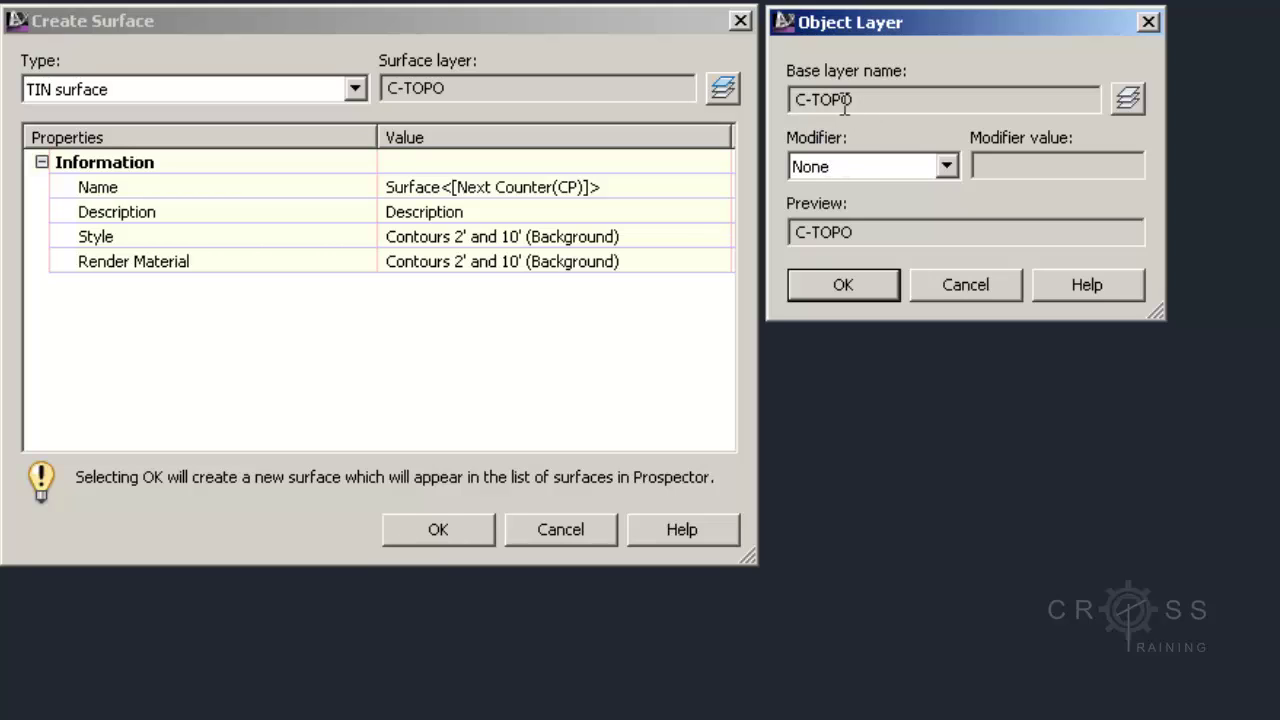
pyautogui.moveTo(857, 99)
pyautogui.mouseDown()
pyautogui.moveTo(785, 99)
pyautogui.moveTo(858, 99)
pyautogui.mouseUp()
pyautogui.click(947, 166)
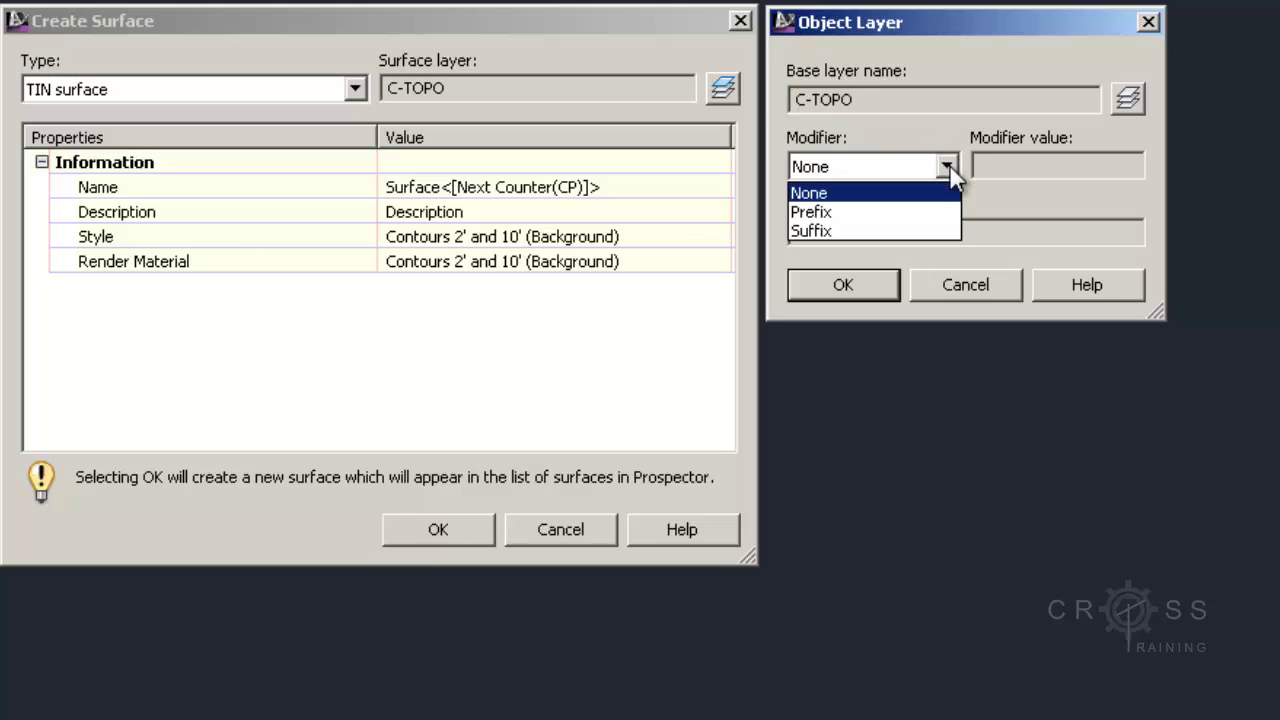
pyautogui.click(930, 227)
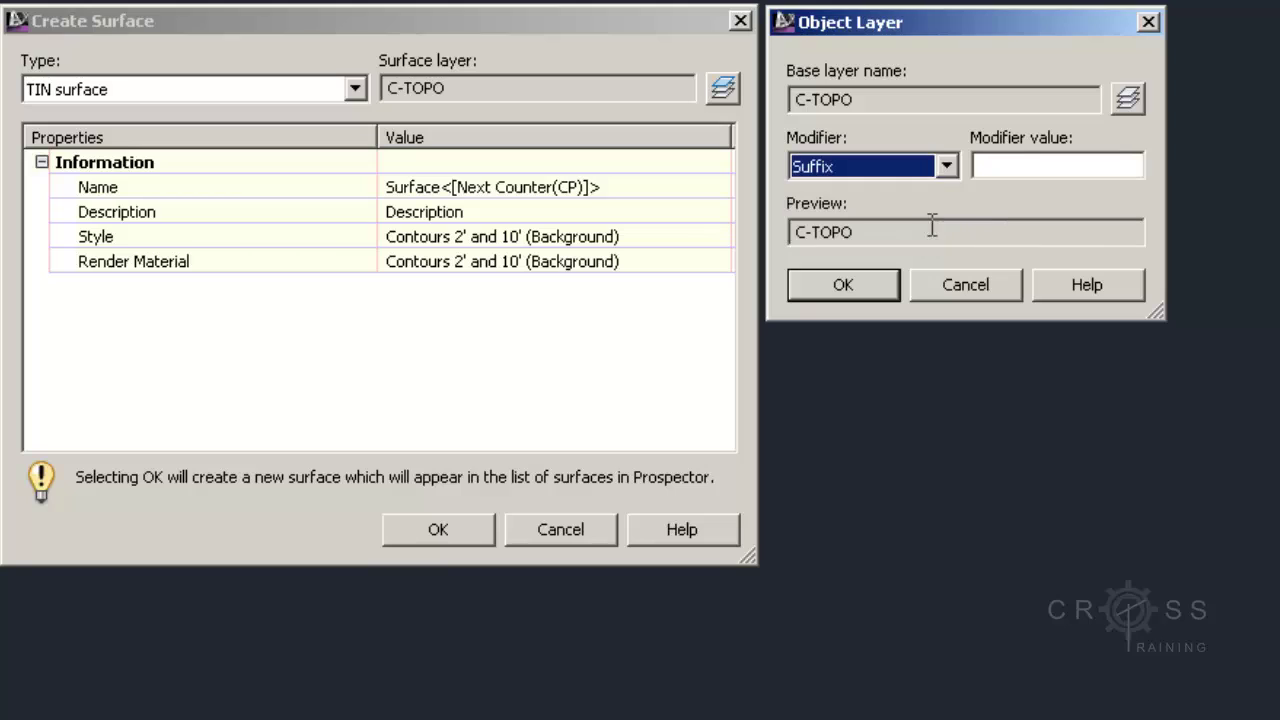
pyautogui.click(1022, 166)
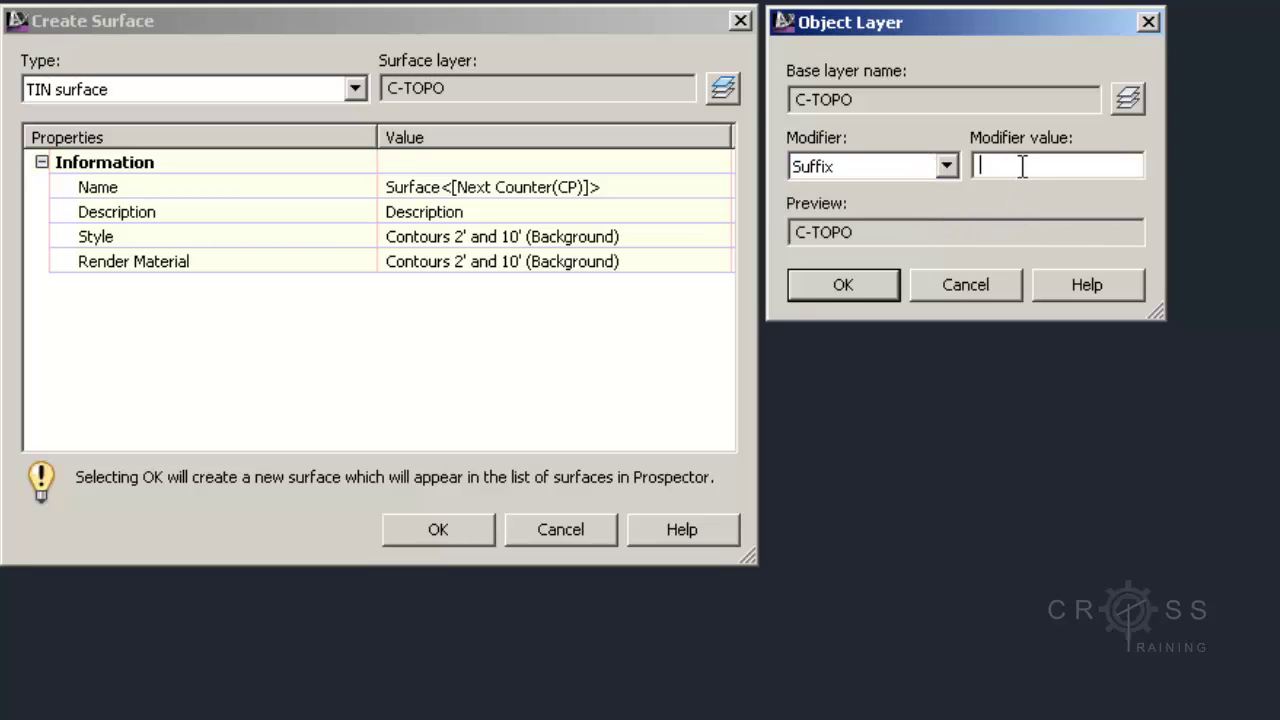
pyautogui.write('-*')
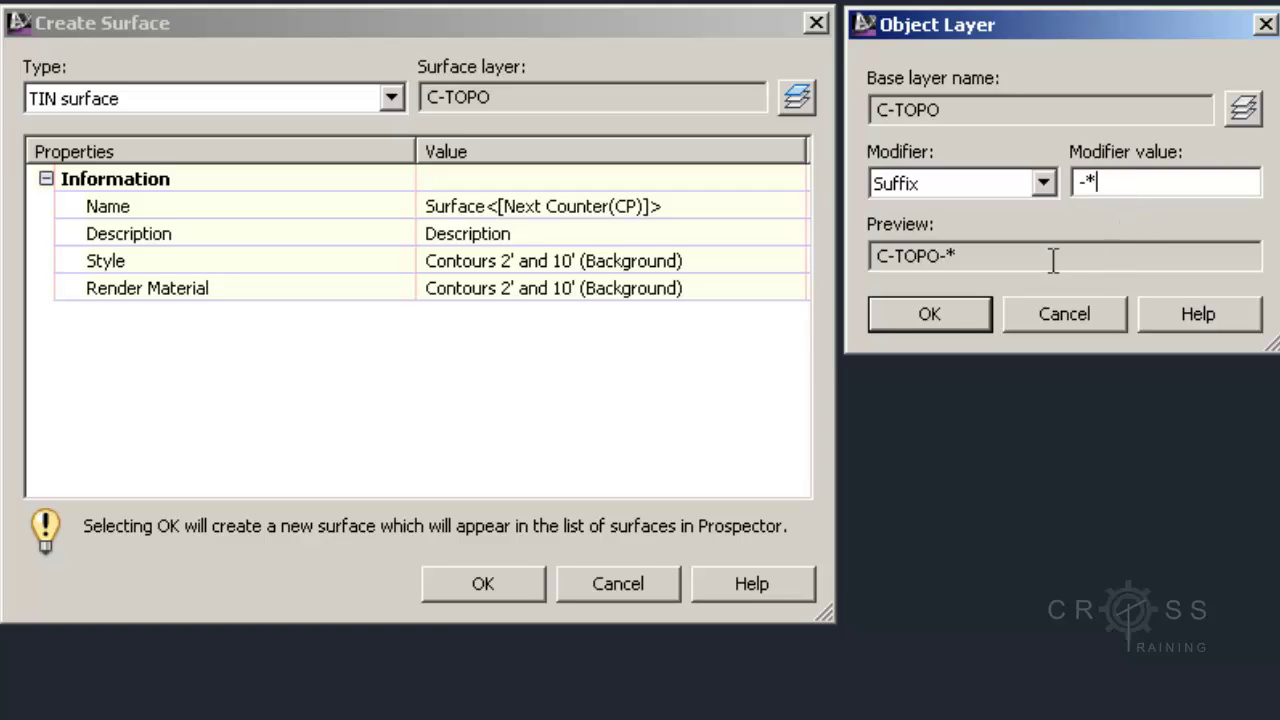
pyautogui.click(954, 313)
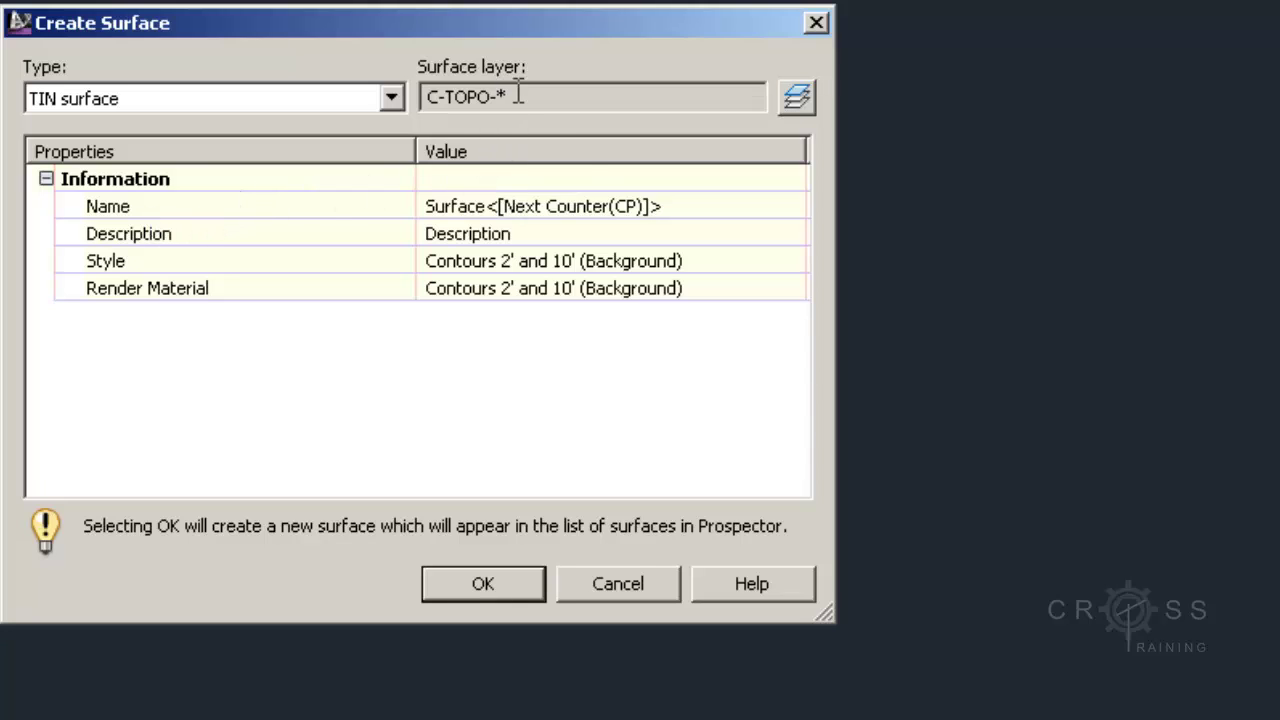
# Replace the default name template of the new surface with EG.
pyautogui.click(688, 213)
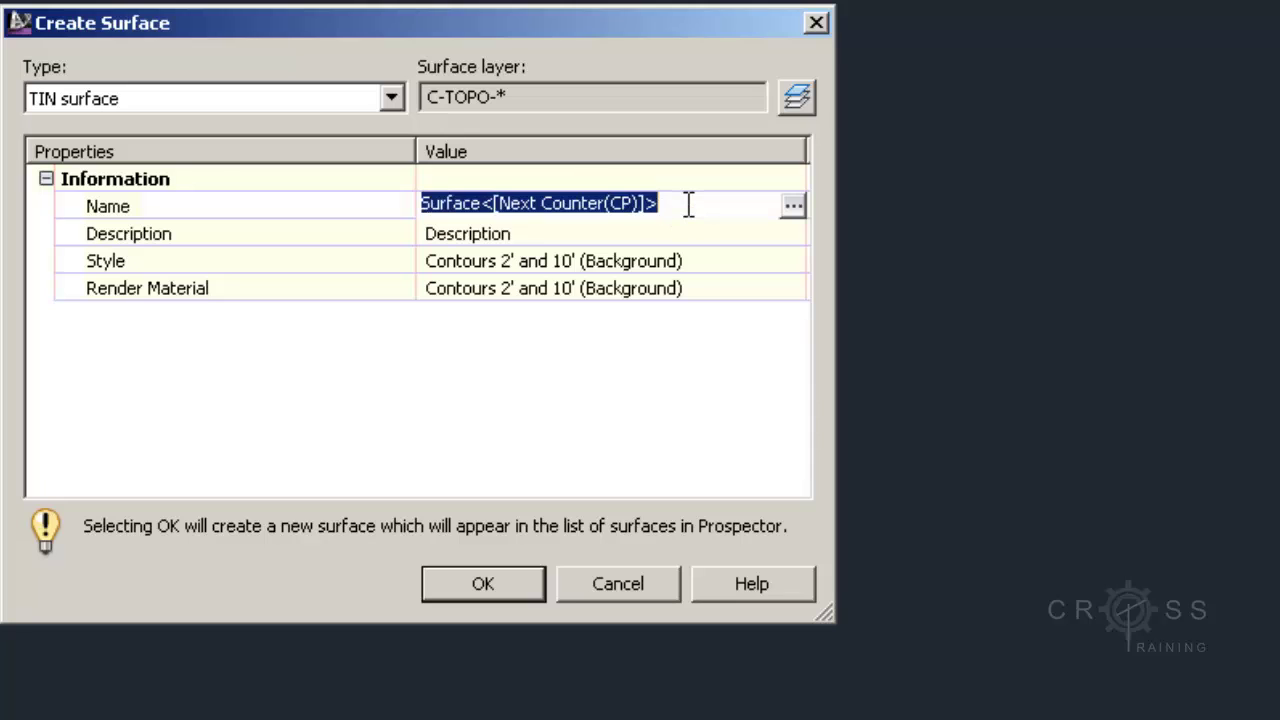
pyautogui.click(686, 206)
pyautogui.moveTo(656, 203); pyautogui.dragTo(483, 205)
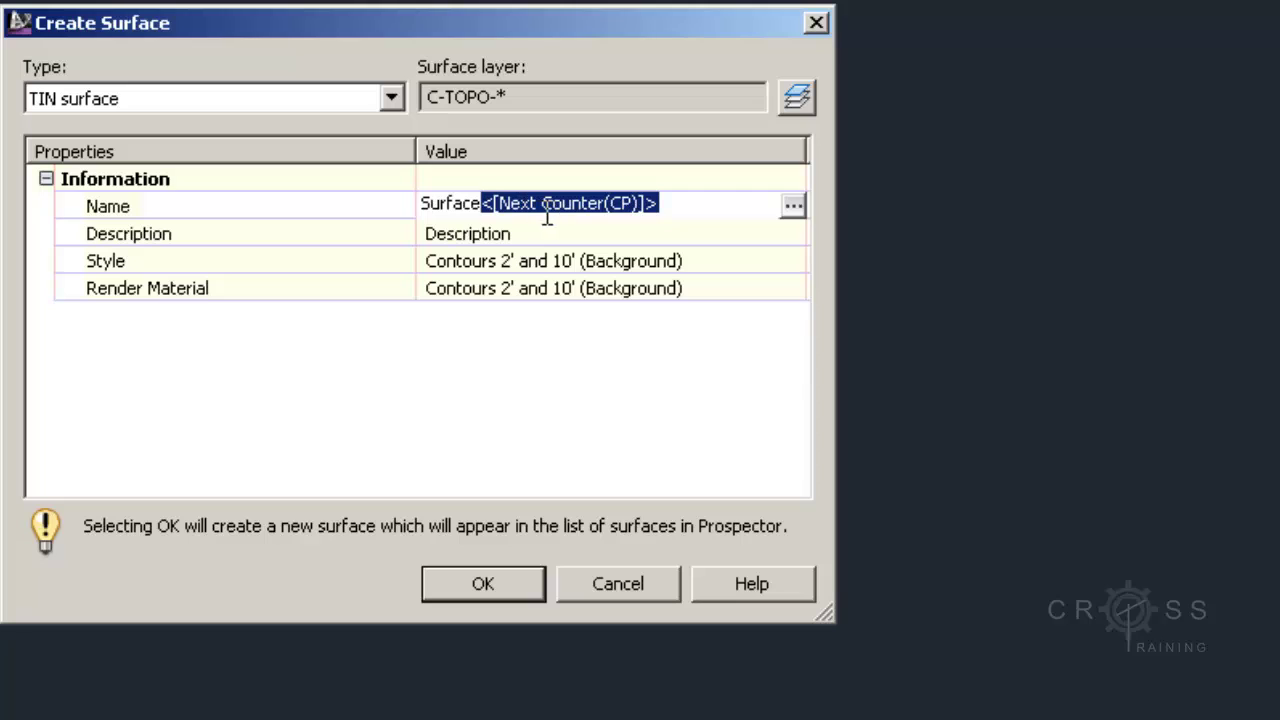
pyautogui.moveTo(666, 203); pyautogui.dragTo(407, 202)
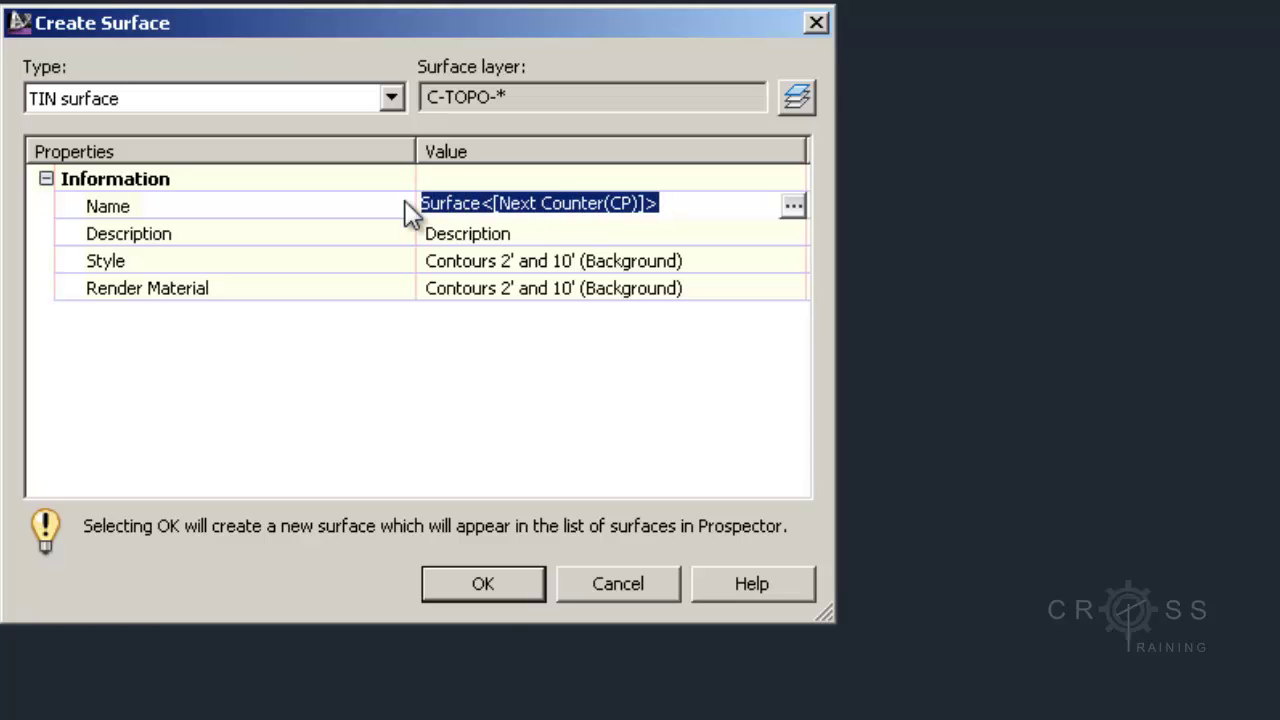
pyautogui.write('EG')
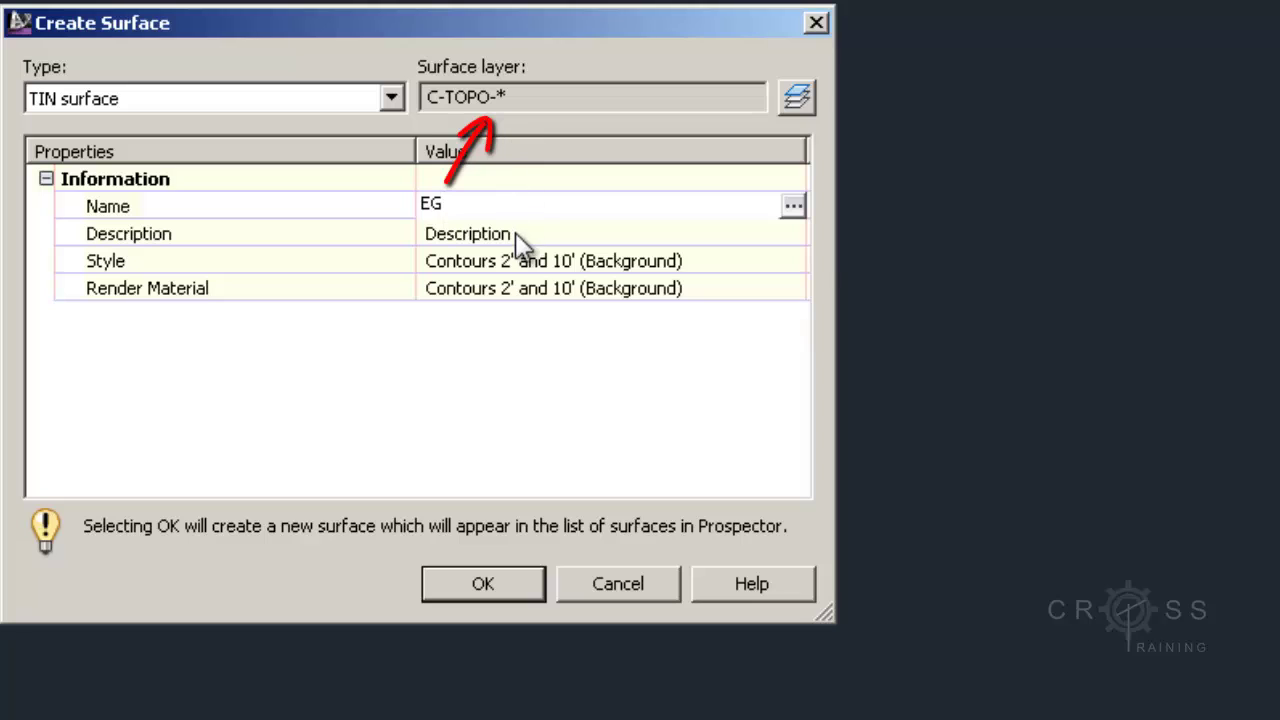
pyautogui.press('Return')
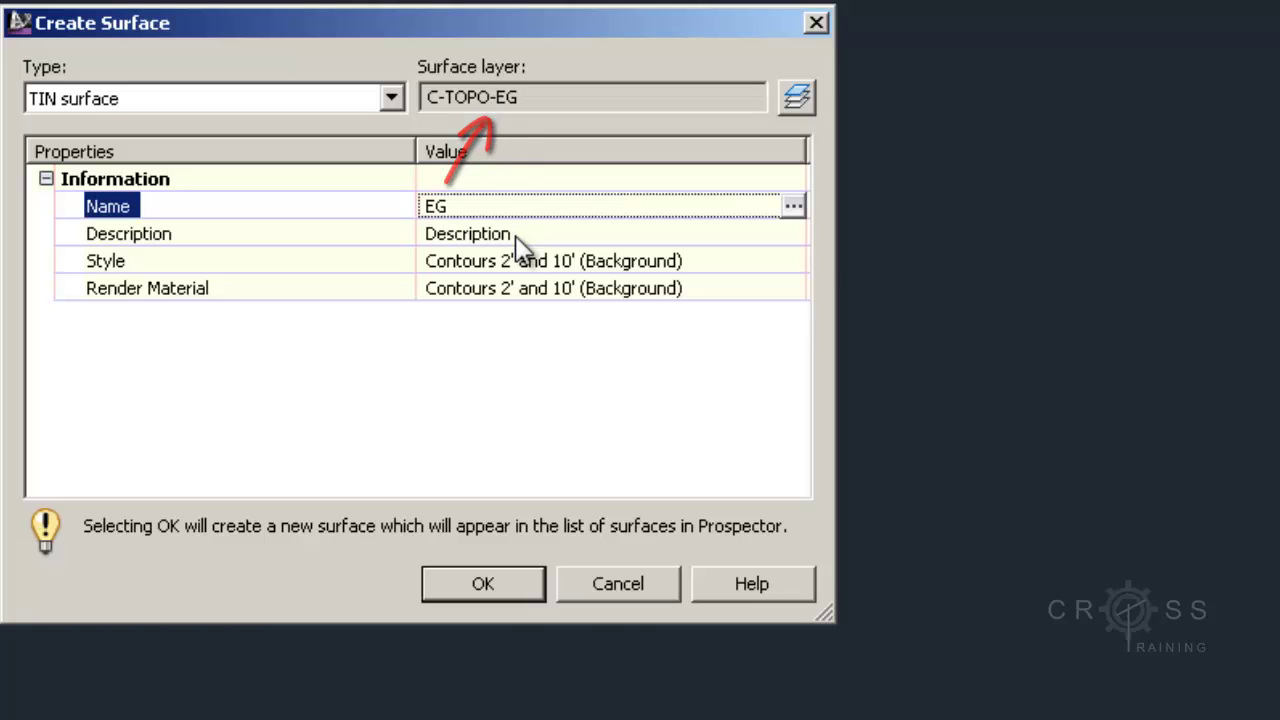
# Set the new surface's description to "Existing Grade".
pyautogui.click(518, 236)
pyautogui.moveTo(521, 235); pyautogui.dragTo(411, 235)
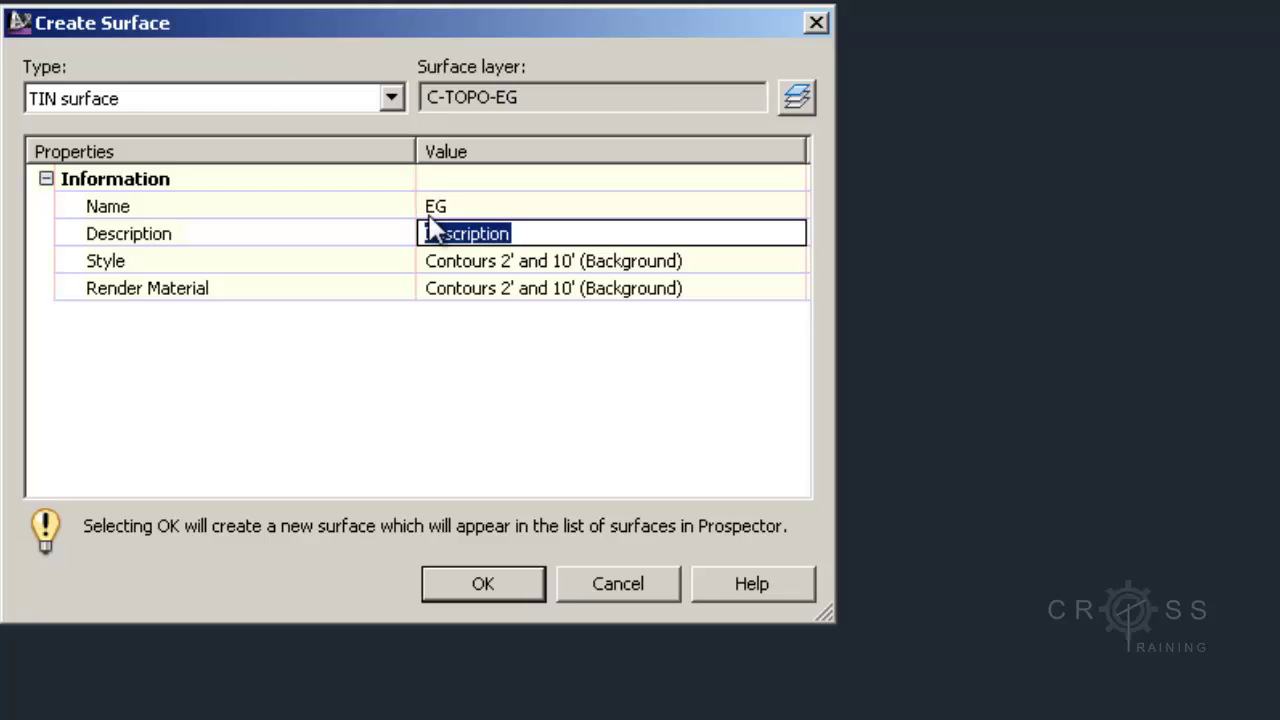
pyautogui.write('E')
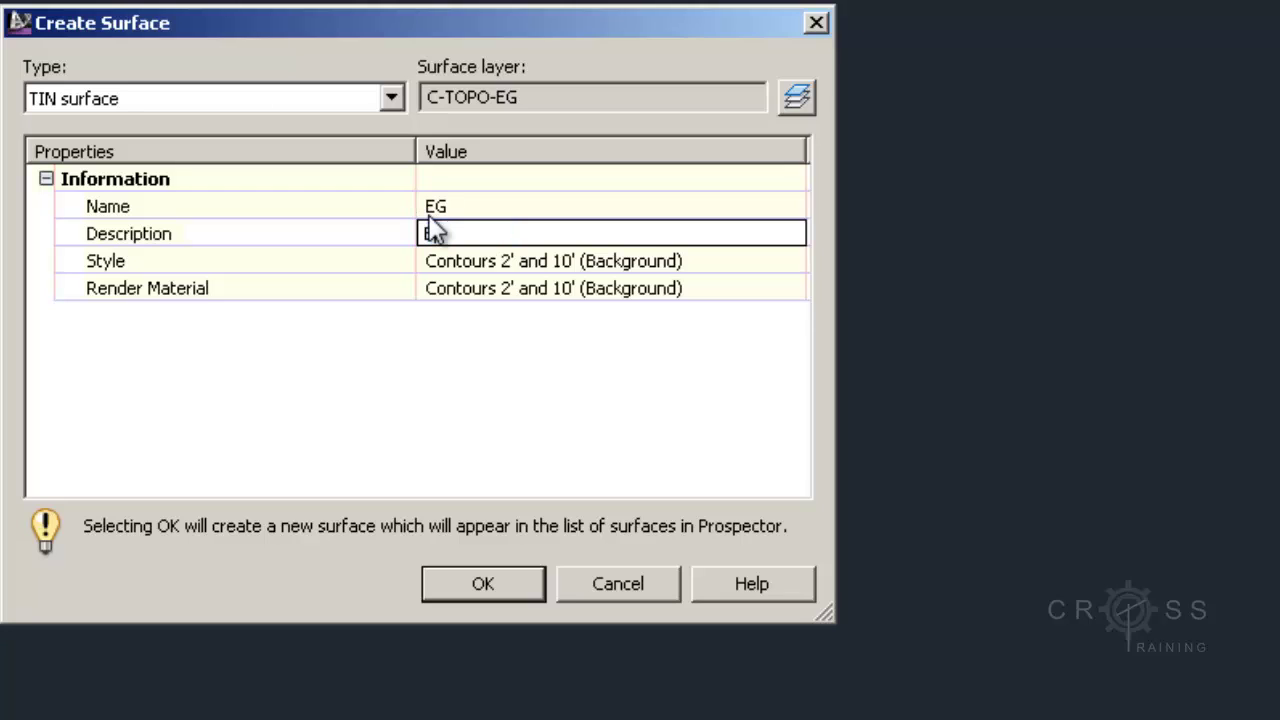
pyautogui.write('xisting Grade')
pyautogui.press('Return')
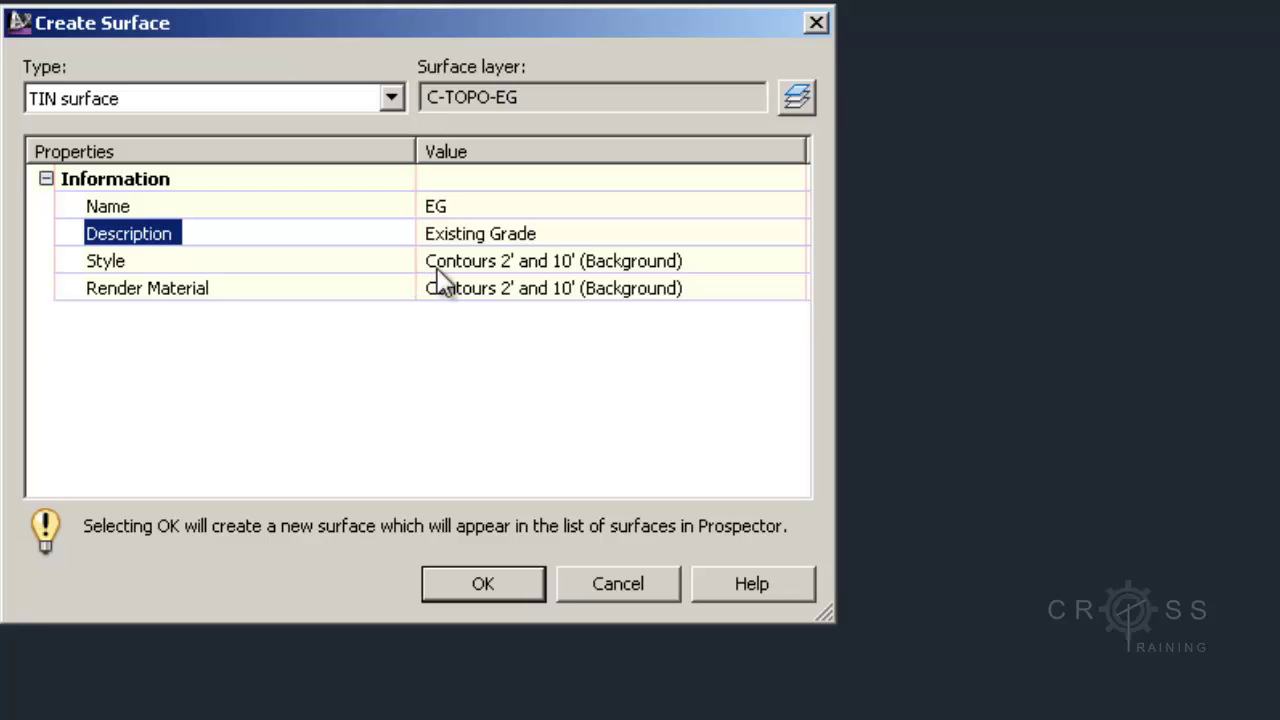
# Set the surface style to Contours and Triangles and create the surface.
pyautogui.click(477, 267)
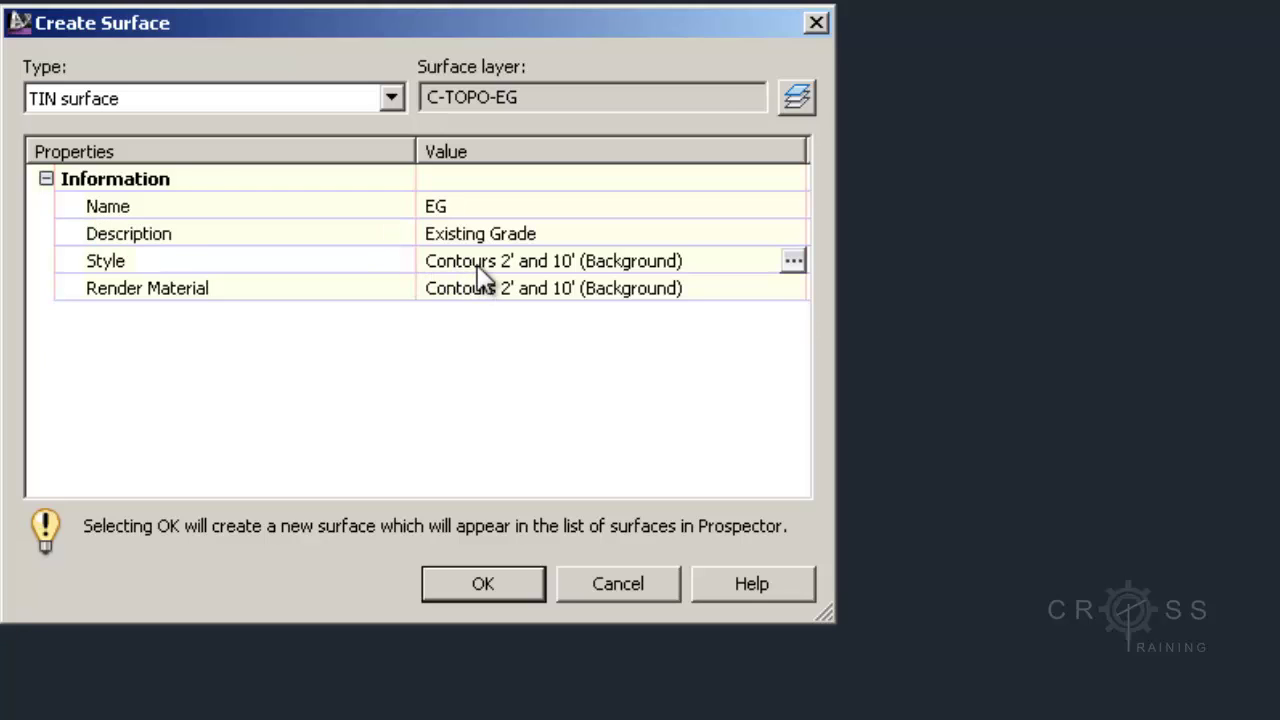
pyautogui.click(792, 262)
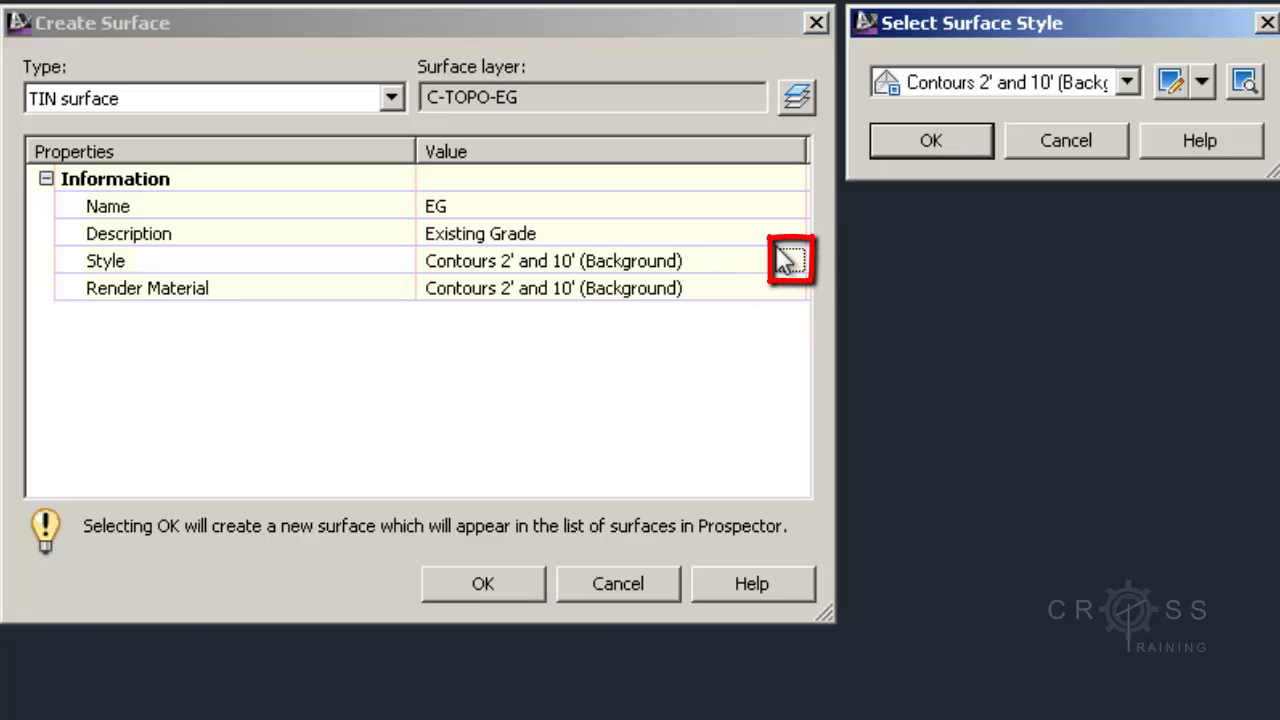
pyautogui.click(1127, 84)
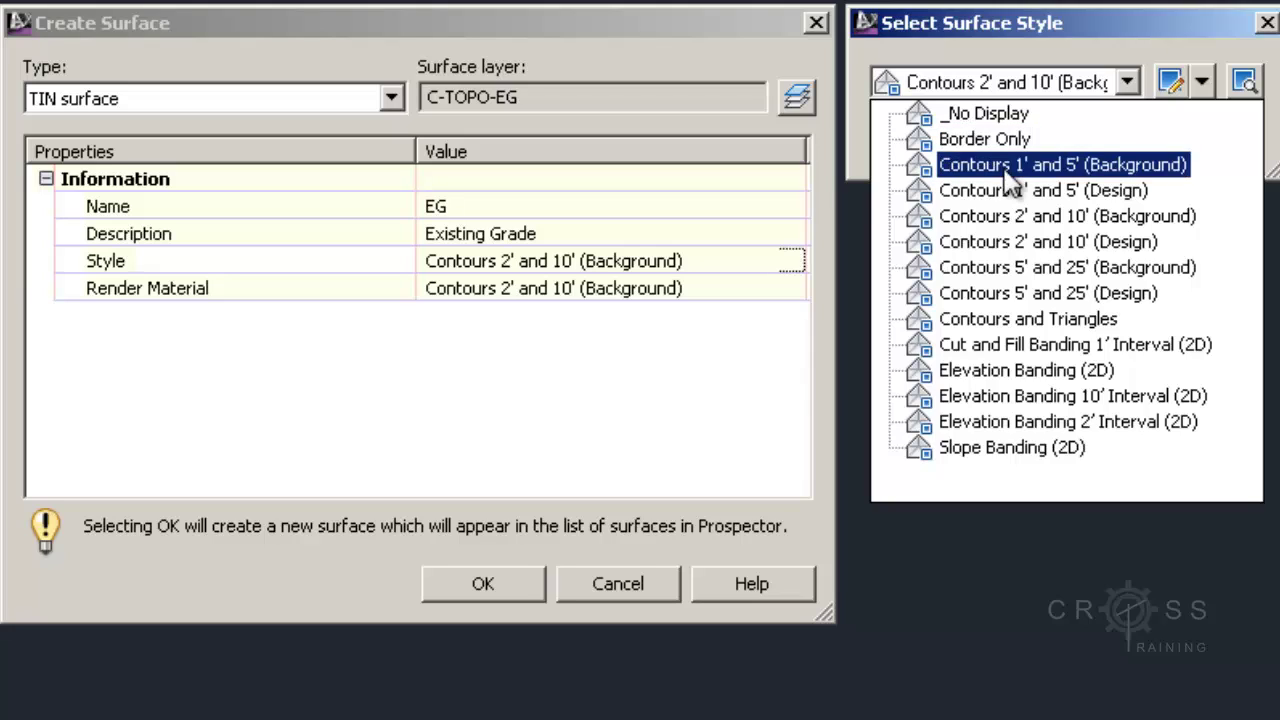
pyautogui.click(1015, 319)
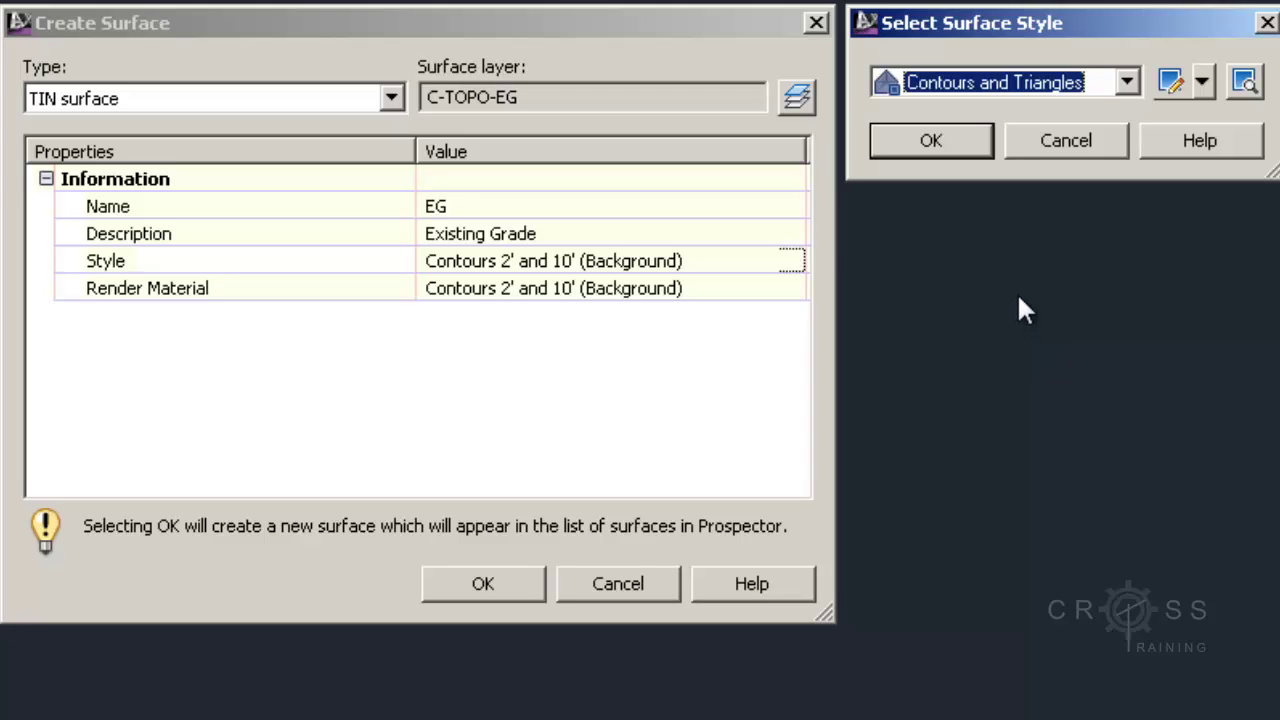
pyautogui.click(935, 143)
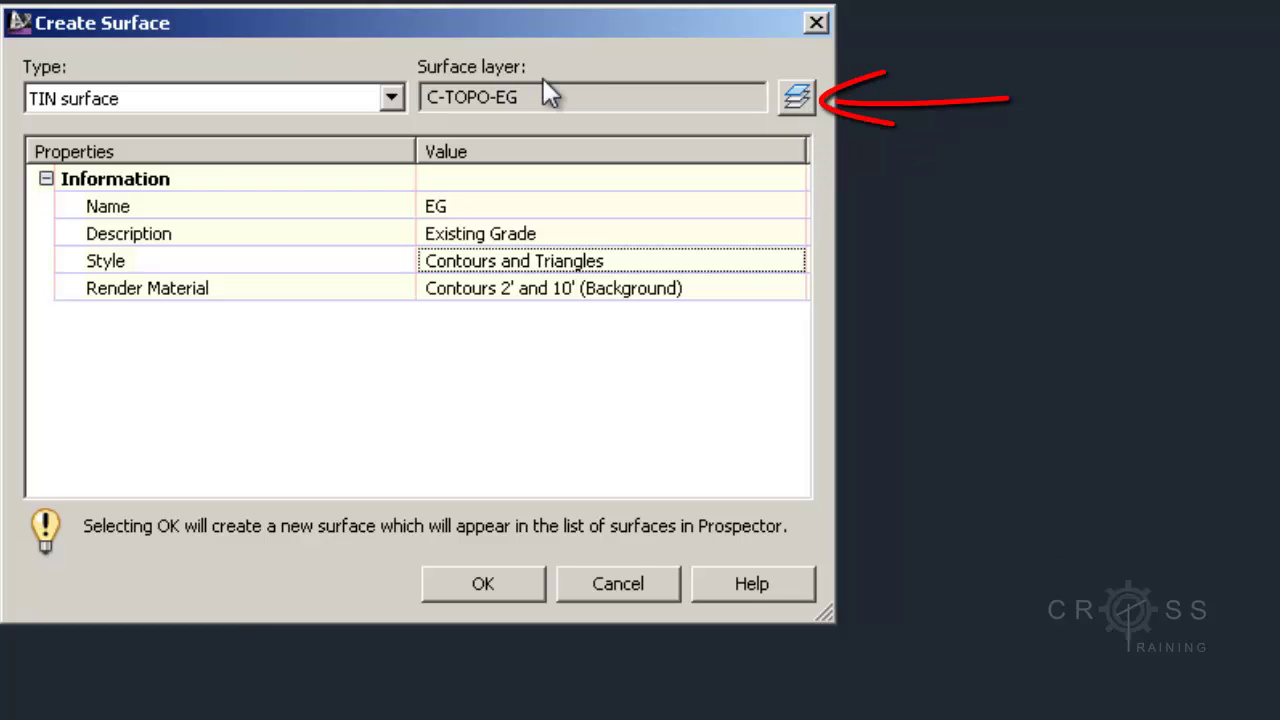
pyautogui.moveTo(481, 97); pyautogui.dragTo(387, 105)
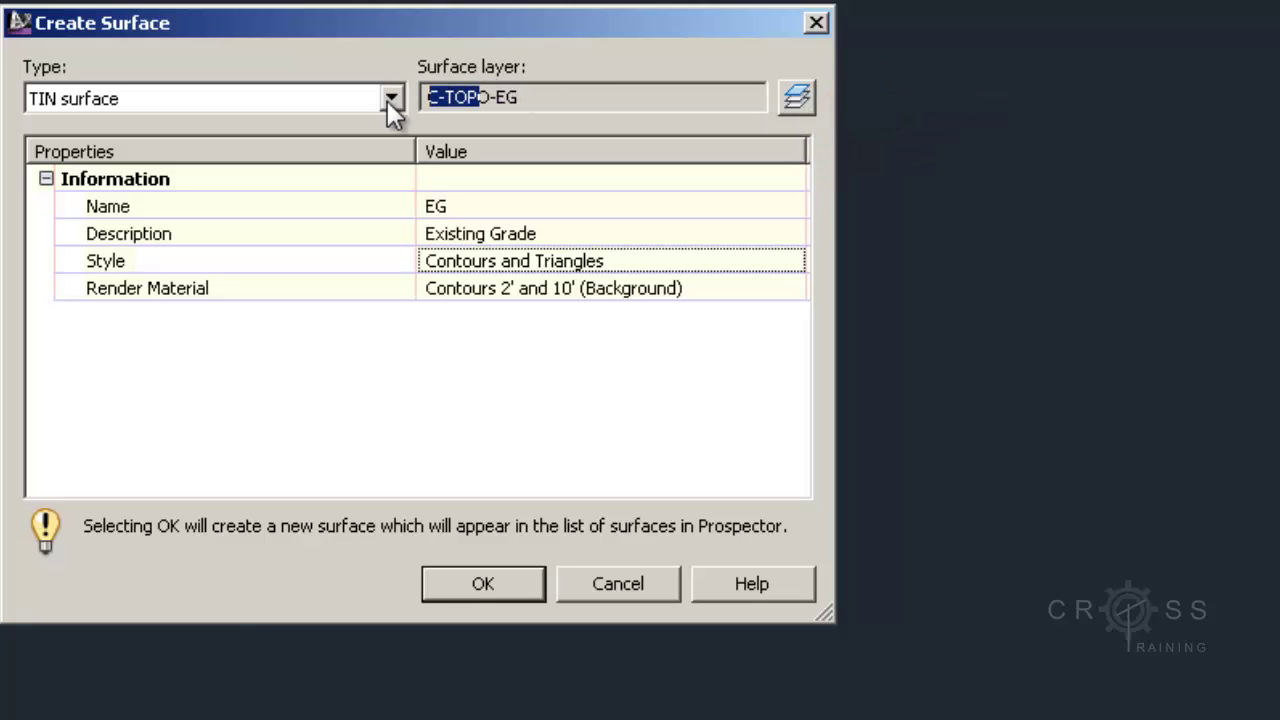
pyautogui.press('Tab')
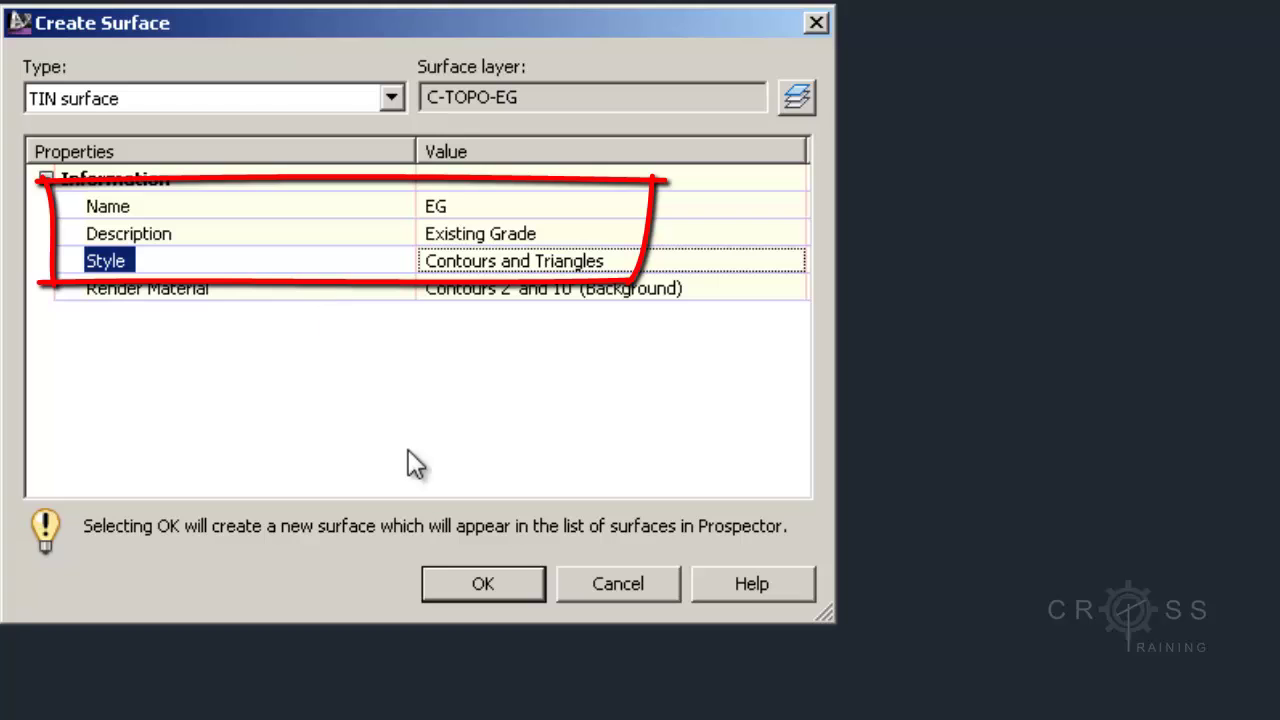
pyautogui.click(469, 586)
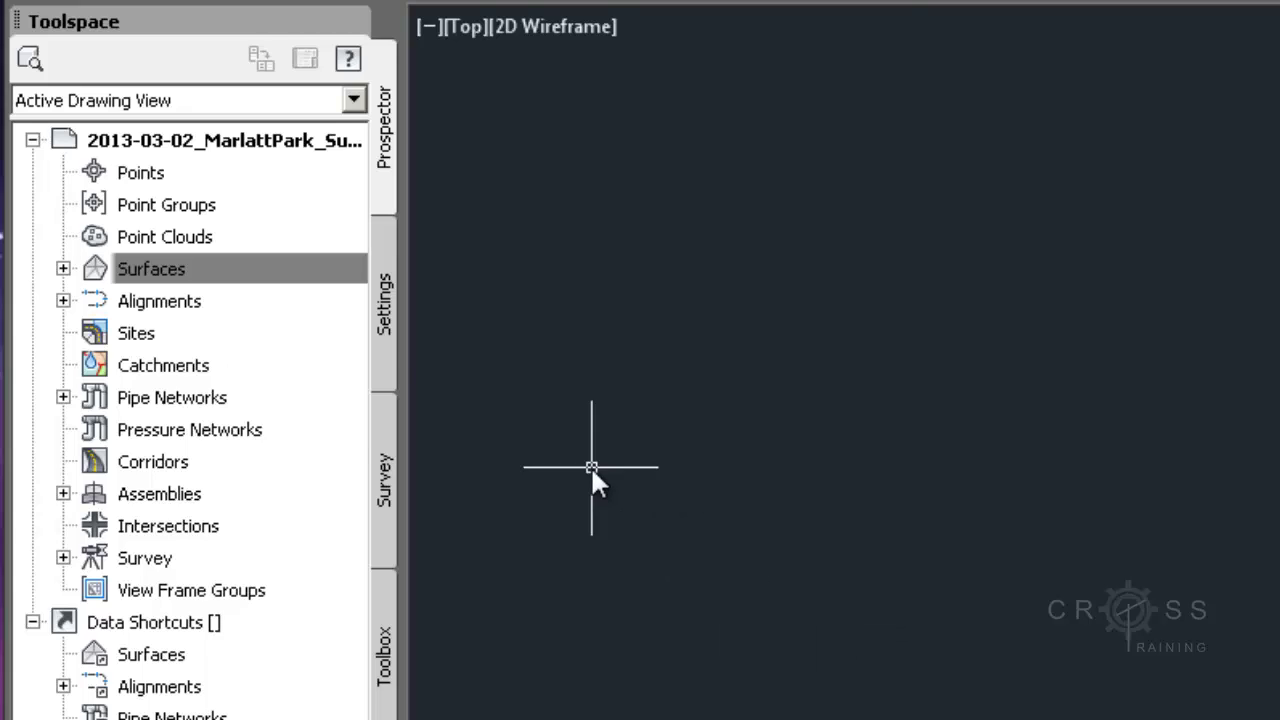
# Expand the drawing's surfaces to examine the EG surface's components and definition categories, and select EG.
pyautogui.click(63, 270)
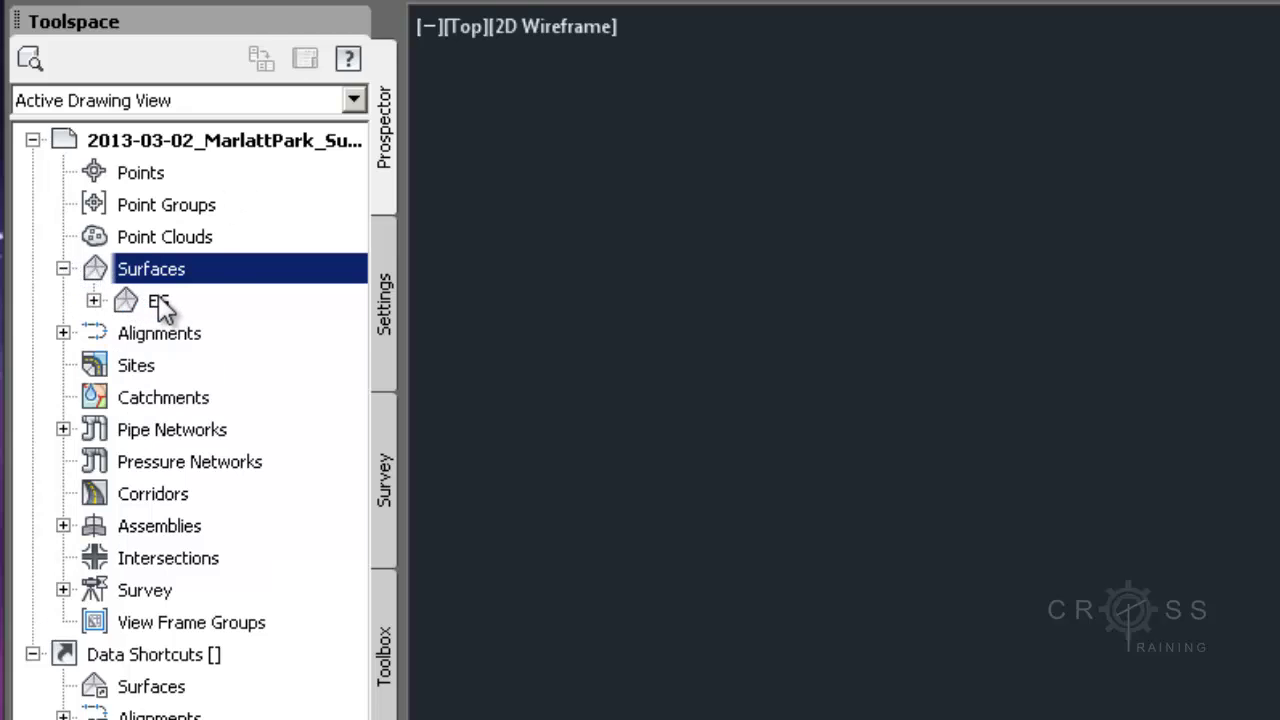
pyautogui.click(163, 306)
pyautogui.click(93, 301)
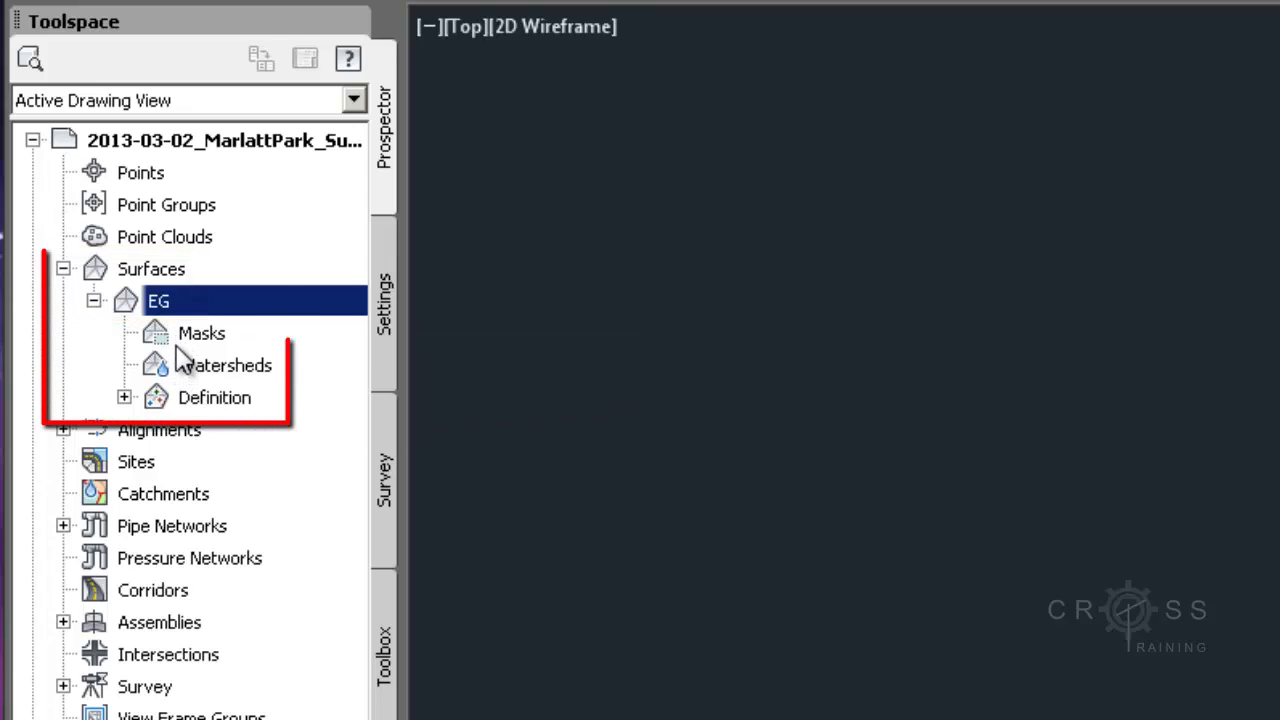
pyautogui.click(163, 397)
pyautogui.click(125, 397)
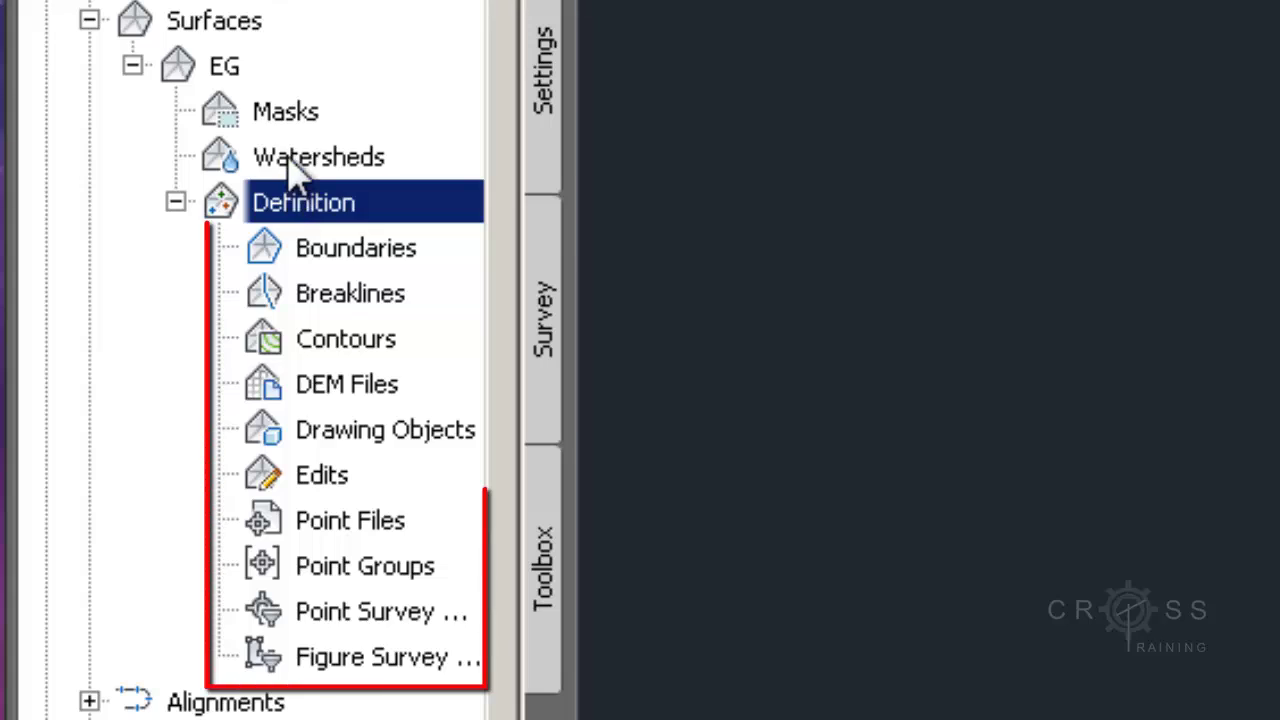
pyautogui.click(238, 68)
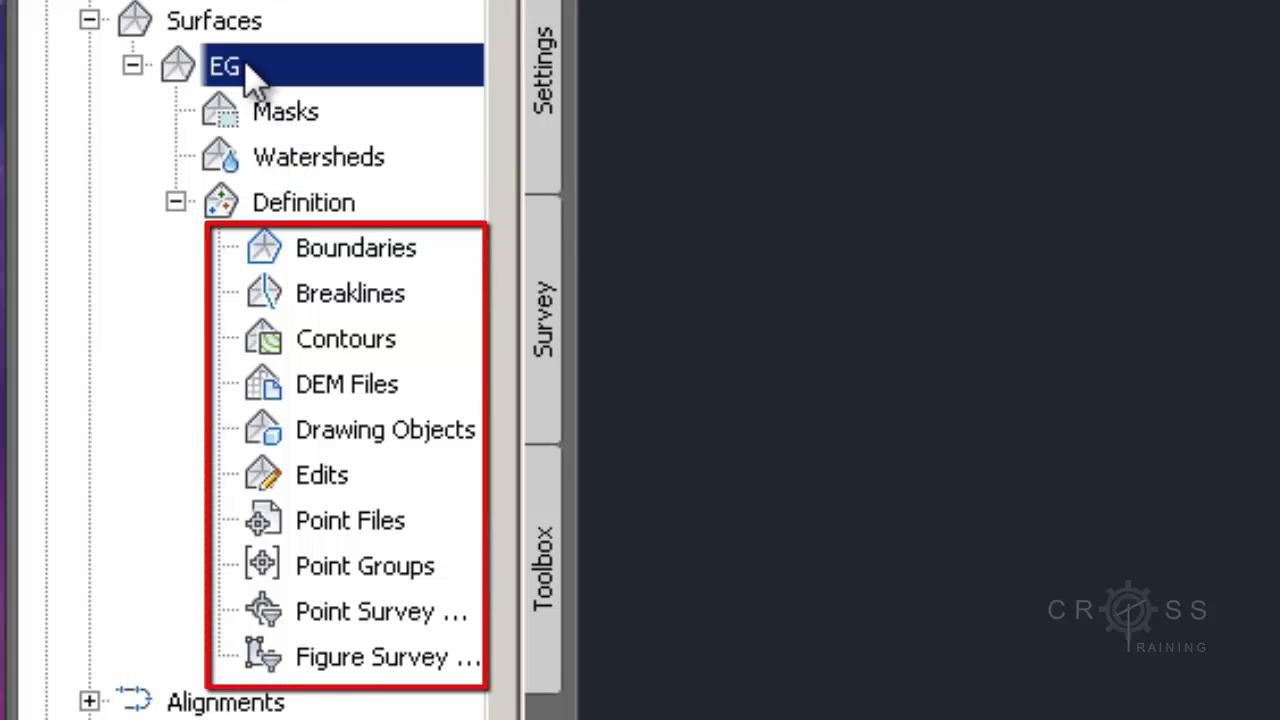